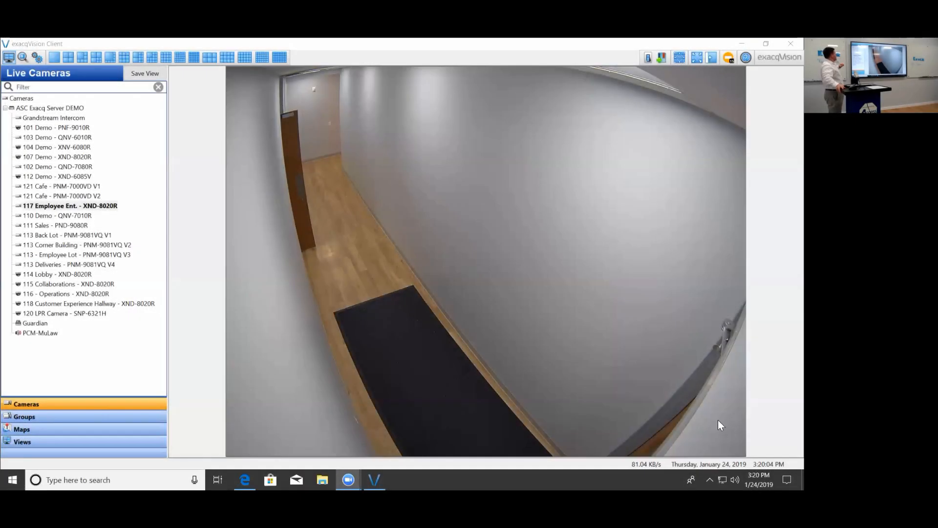
# - On camera 117 Employee Ent., create a suspect tracking area linked to 118 Customer Experience Hallway and draw it over the brown door
pyautogui.click(37, 56)
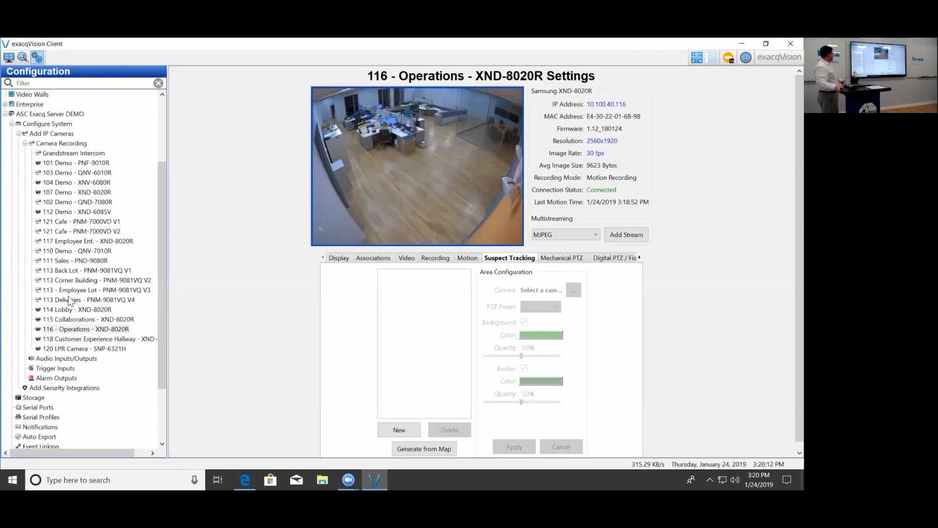
pyautogui.click(64, 244)
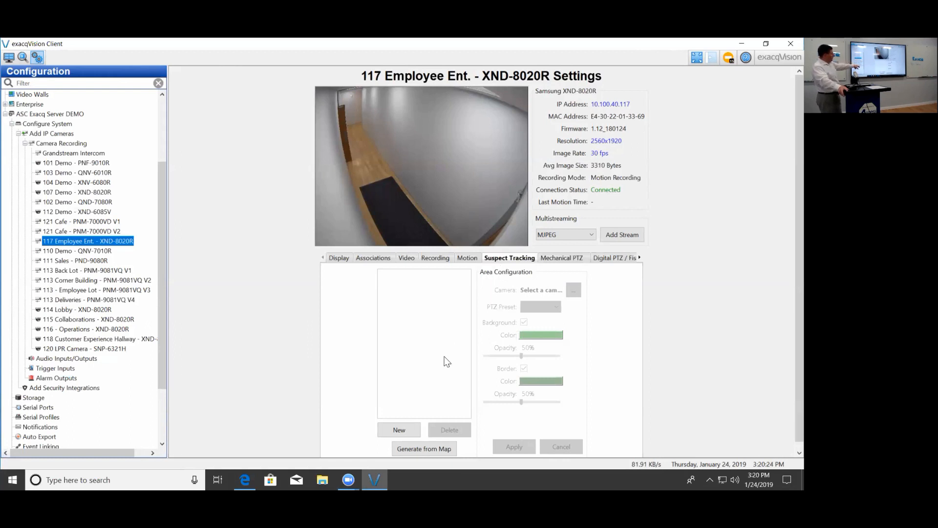
pyautogui.click(399, 431)
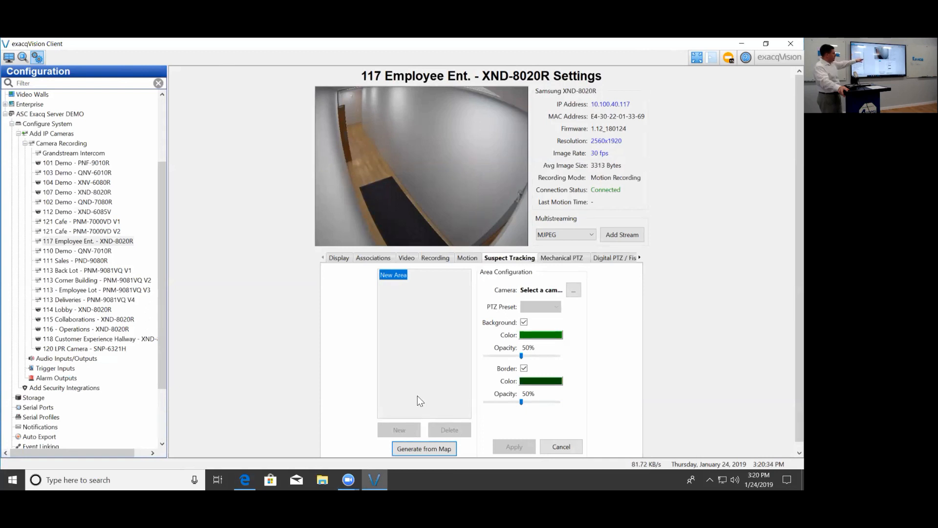
pyautogui.click(574, 291)
pyautogui.scroll(-3, 634, 268)
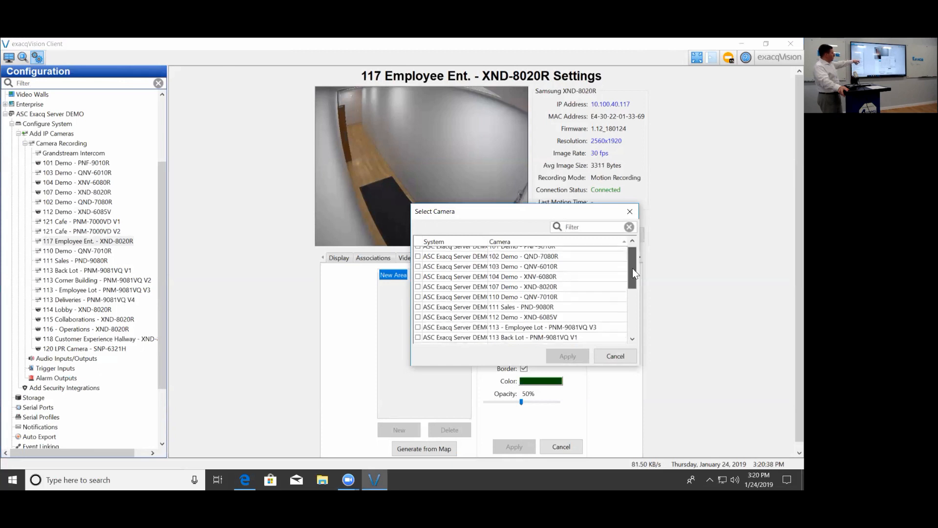
pyautogui.scroll(-1, 631, 314)
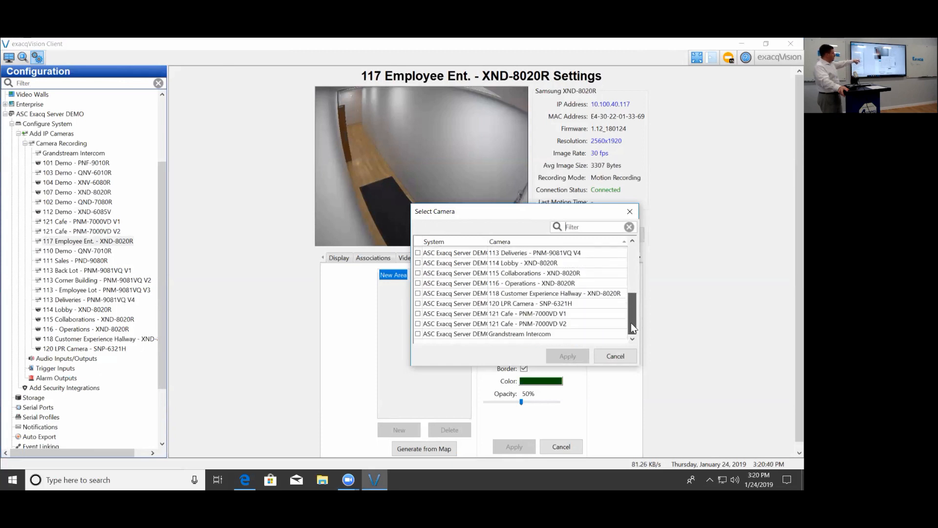
pyautogui.click(418, 293)
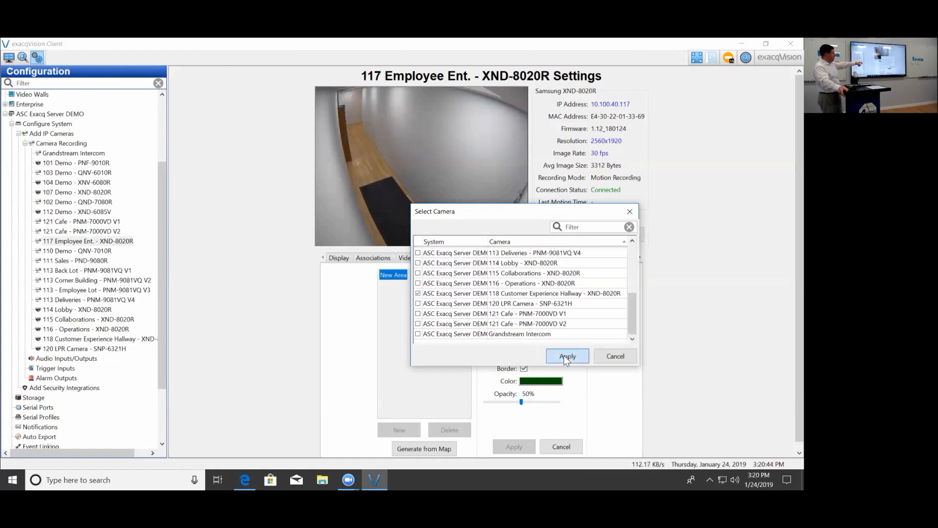
pyautogui.click(565, 357)
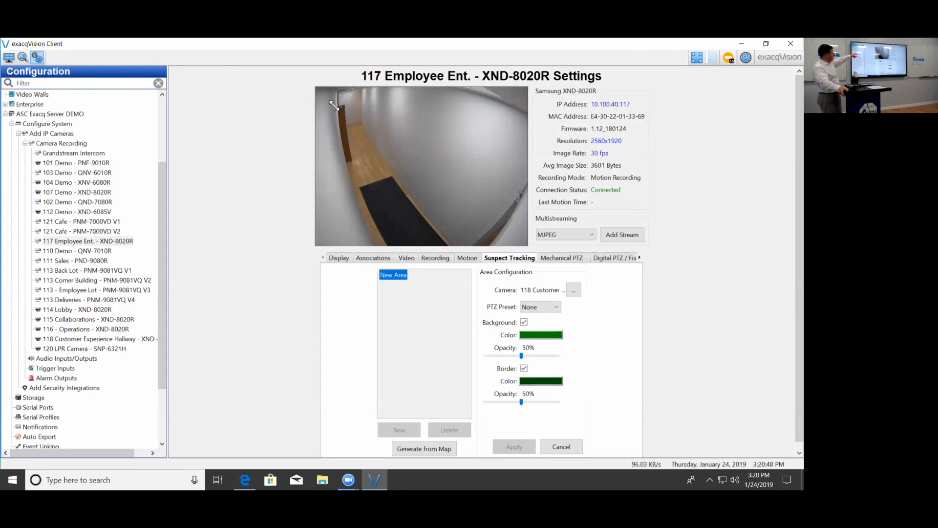
pyautogui.moveTo(345, 127); pyautogui.dragTo(354, 166)
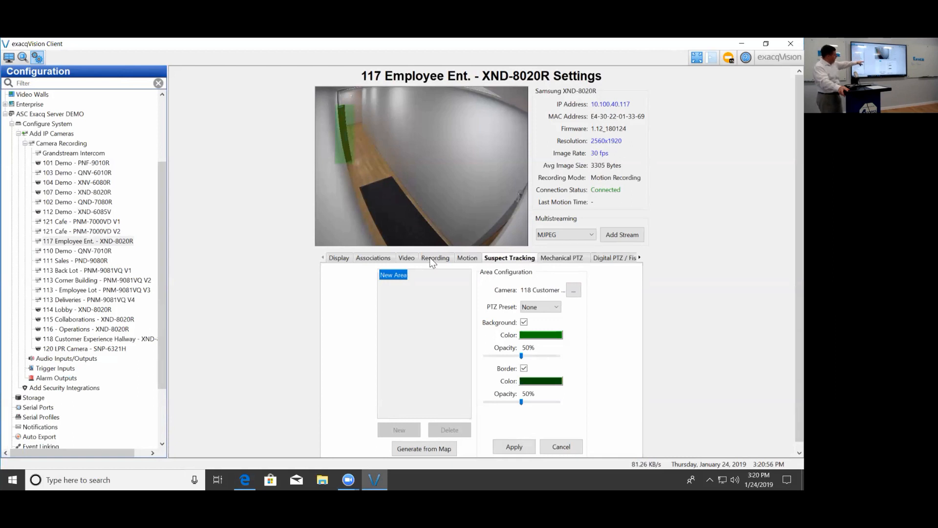
# - Set the door area's background color to blue with 30% opacity and save the area
pyautogui.click(536, 335)
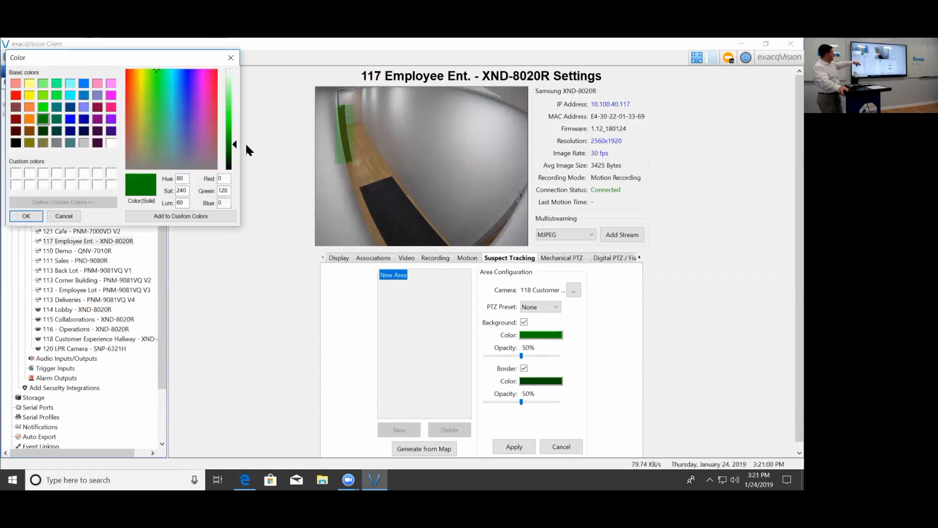
pyautogui.click(71, 118)
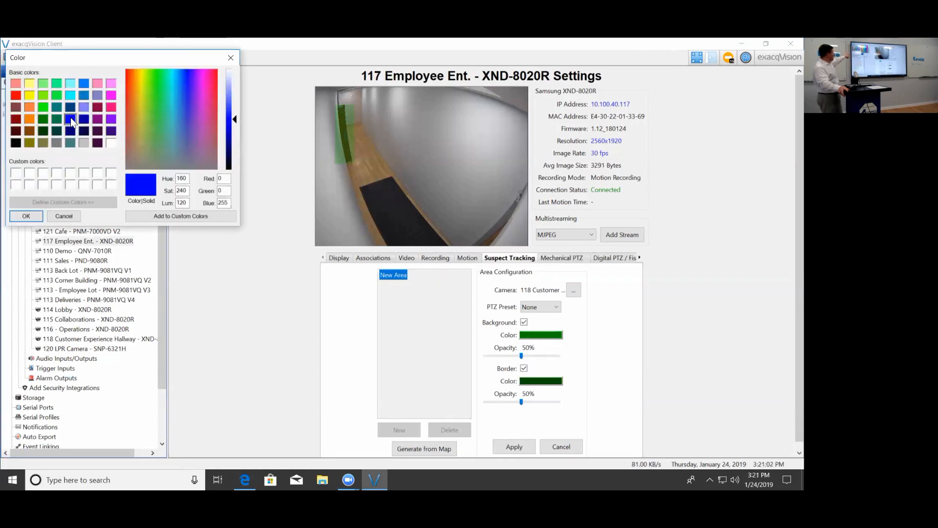
pyautogui.click(22, 218)
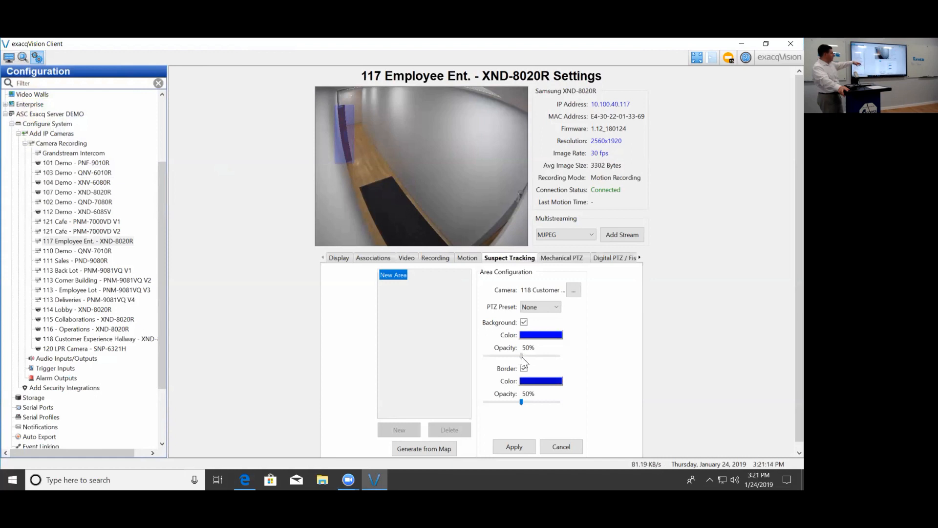
pyautogui.moveTo(521, 357); pyautogui.dragTo(508, 357)
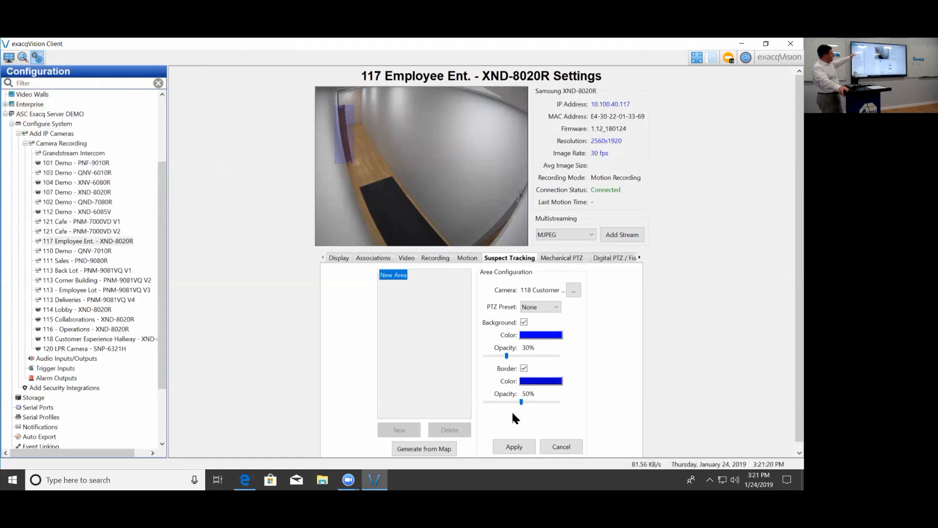
pyautogui.click(512, 447)
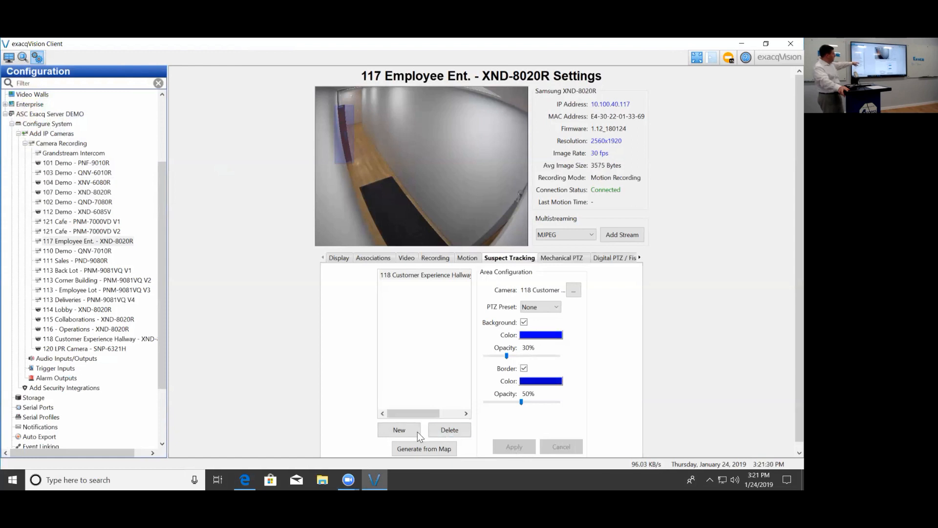
# - Create a second tracking area on camera 117 linked to 116 - Operations, drawn at the far end of the hallway beside the door
pyautogui.click(399, 431)
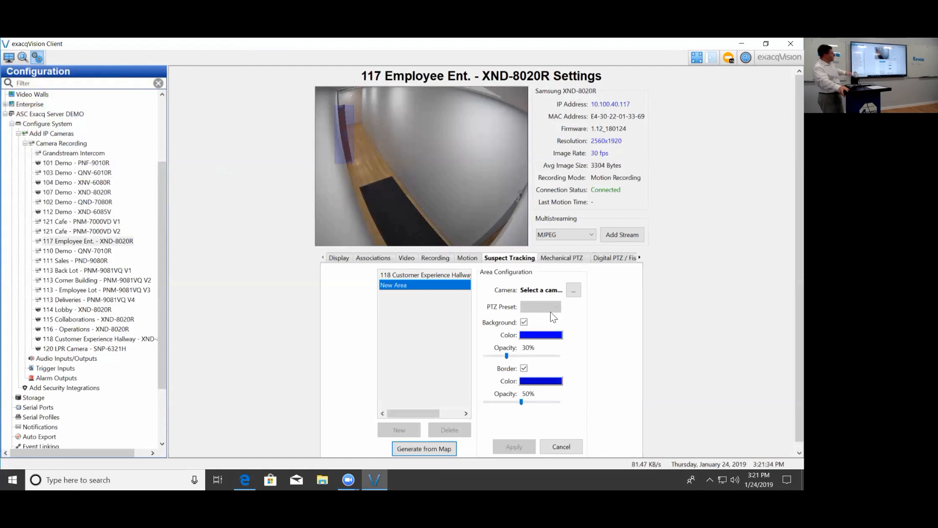
pyautogui.click(574, 290)
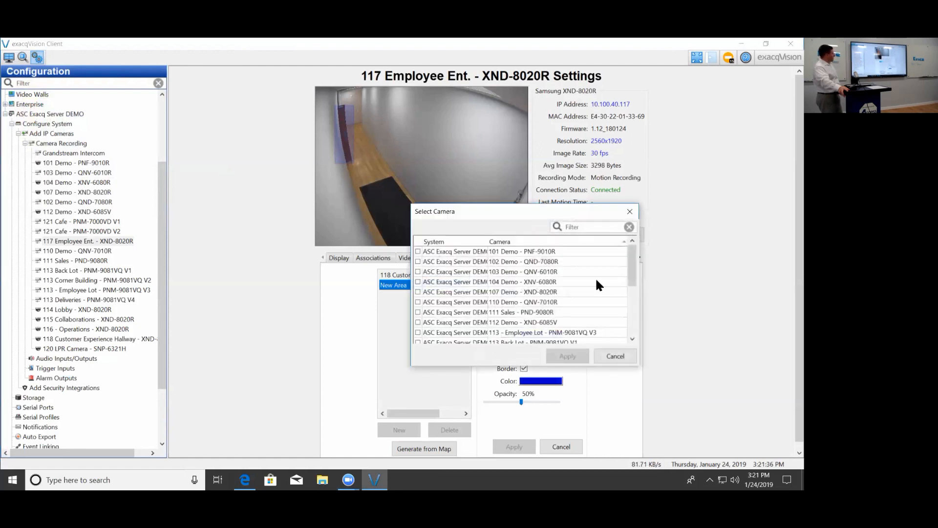
pyautogui.moveTo(633, 268); pyautogui.dragTo(642, 329)
pyautogui.click(418, 283)
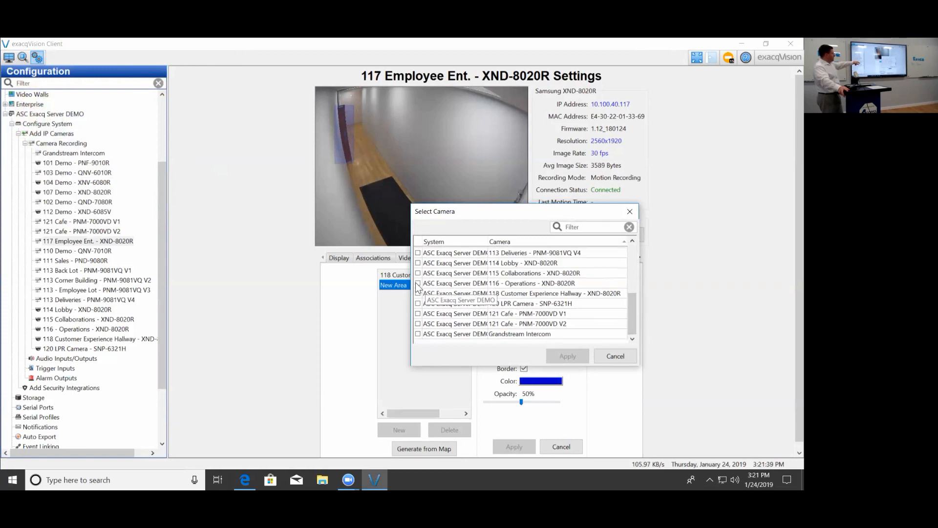
pyautogui.click(564, 360)
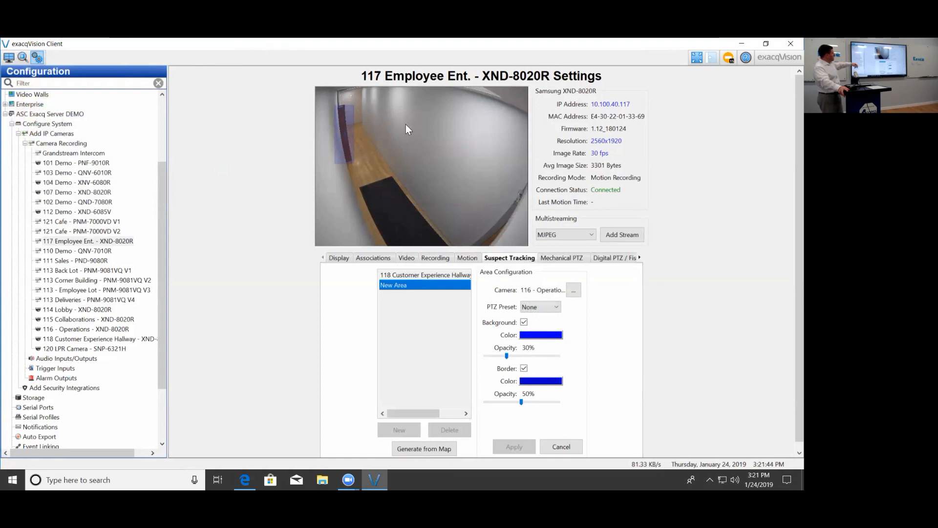
pyautogui.moveTo(356, 101); pyautogui.dragTo(371, 139)
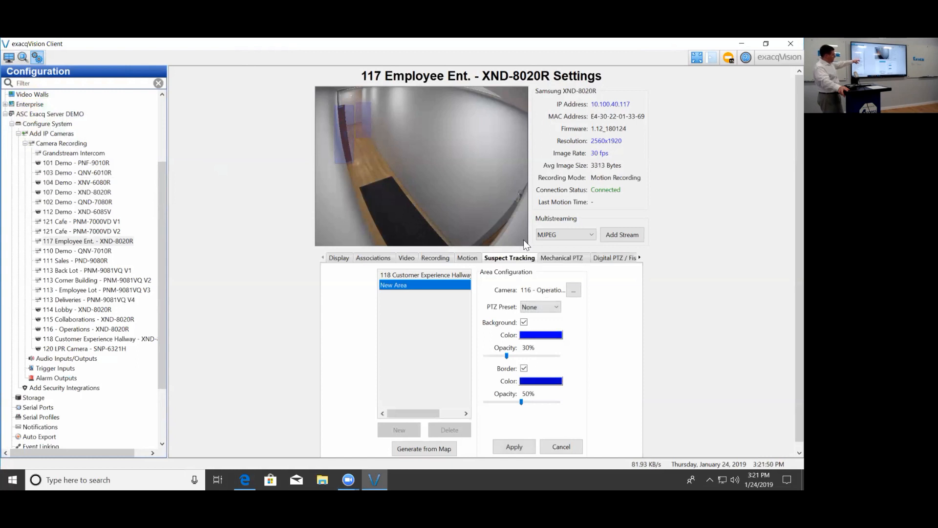
# - Set the Operations area's background color to bright green and save the area
pyautogui.click(547, 337)
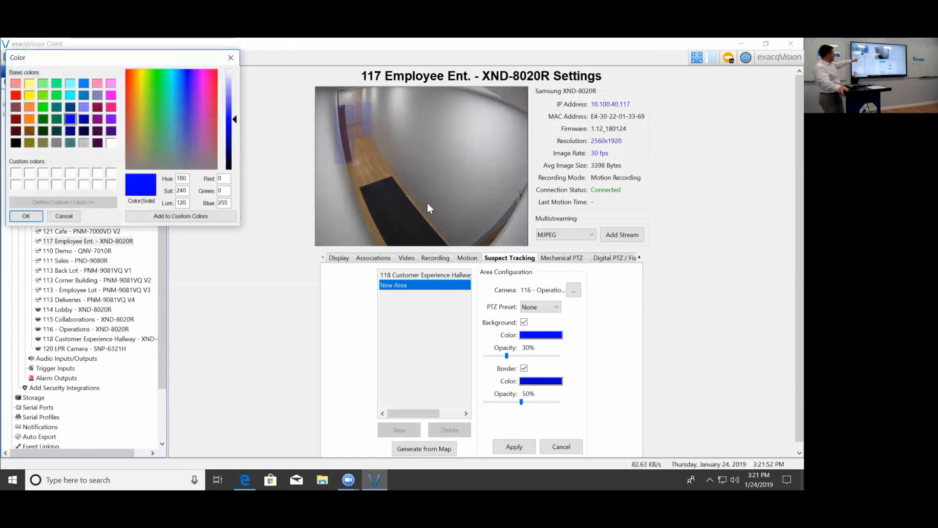
pyautogui.click(43, 107)
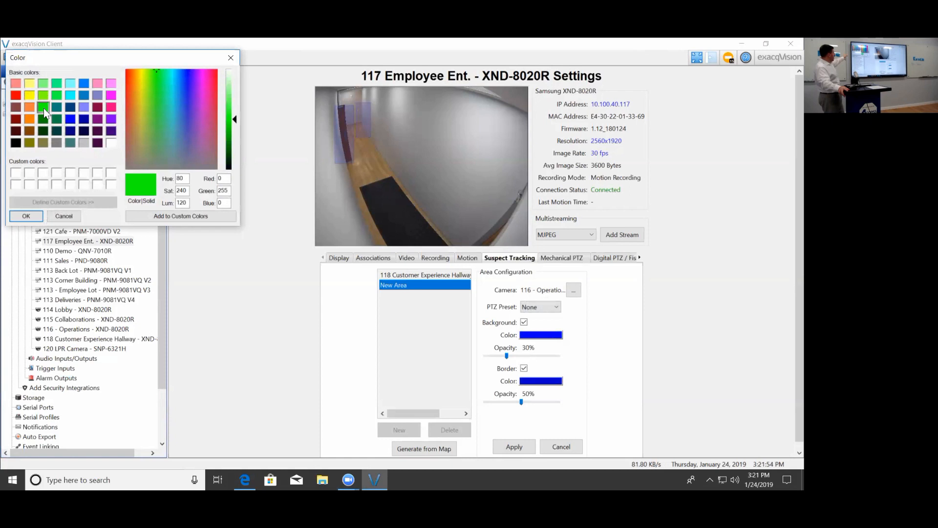
pyautogui.click(26, 216)
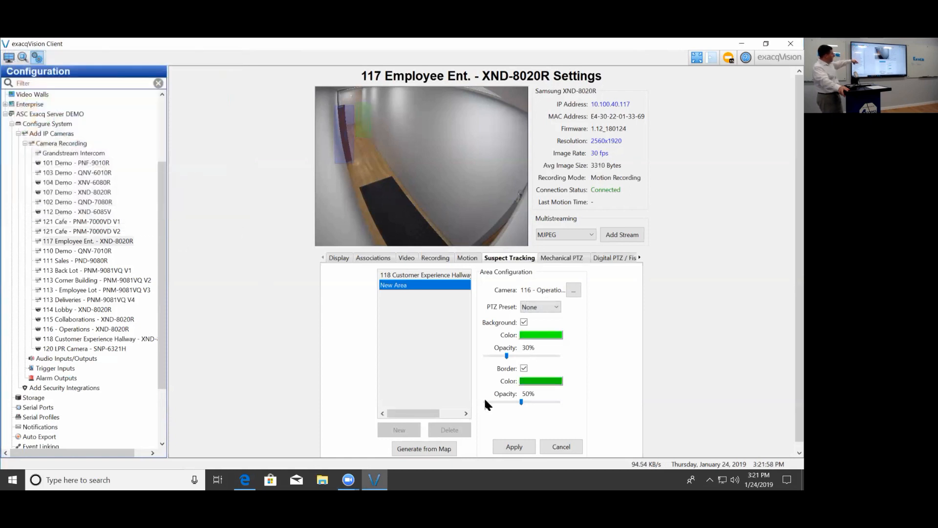
pyautogui.click(514, 446)
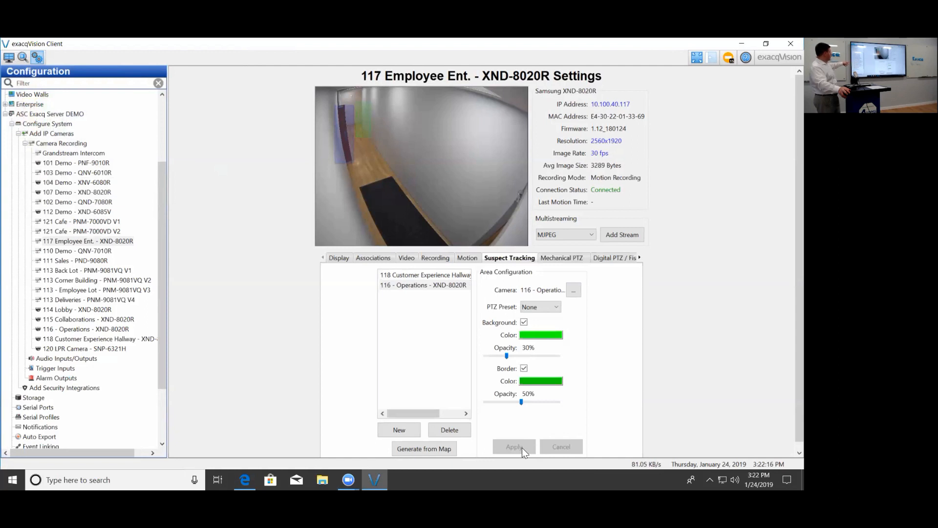
# - On camera 118 Customer Experience Hallway, add and save a tracking area linked to 117 Employee Ent. over the image's lower-left corner
pyautogui.click(111, 340)
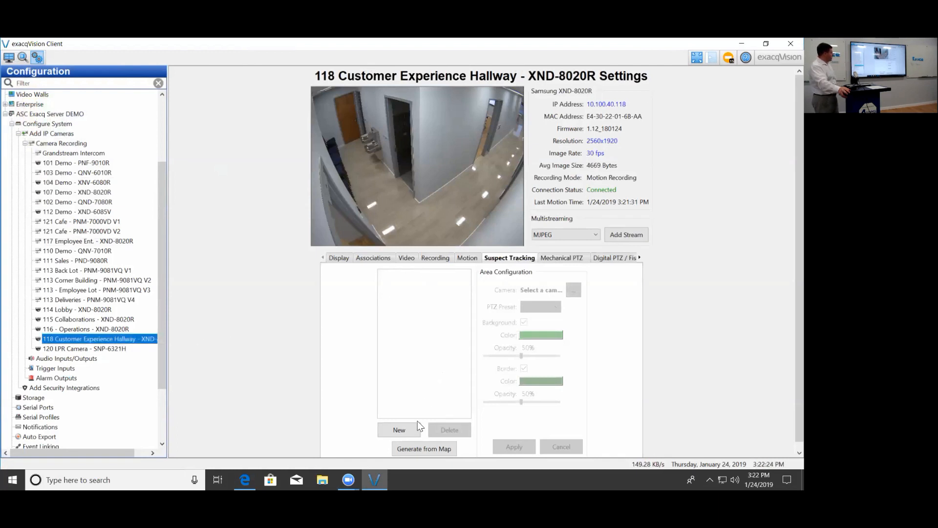
pyautogui.click(411, 433)
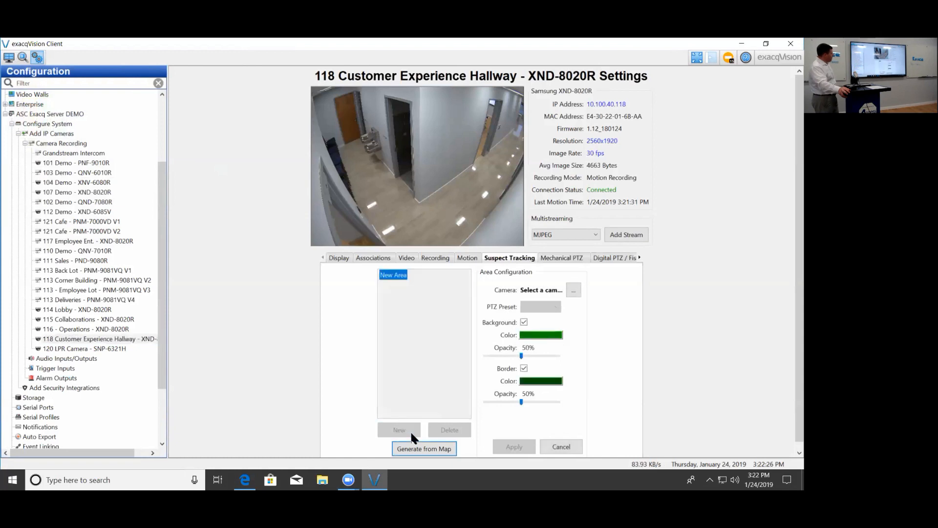
pyautogui.click(573, 289)
pyautogui.moveTo(637, 273); pyautogui.dragTo(638, 323)
pyautogui.click(418, 293)
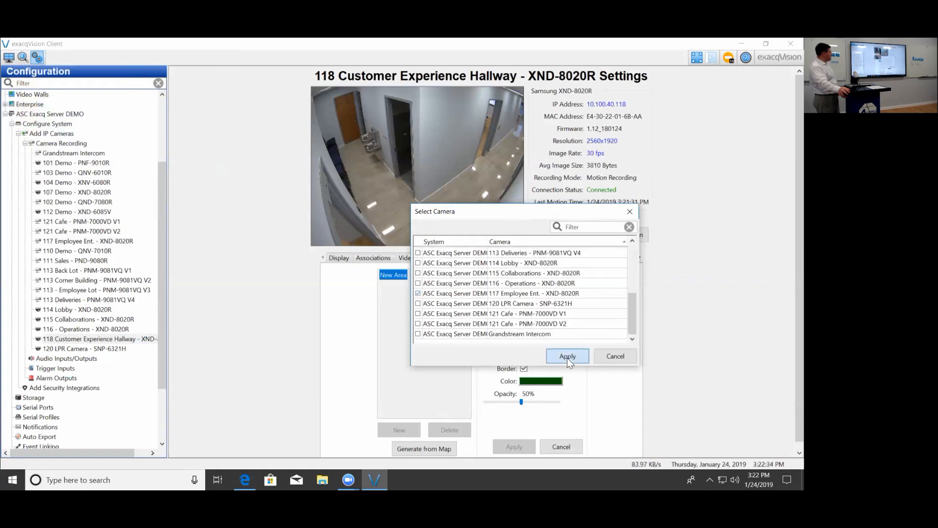
pyautogui.click(563, 355)
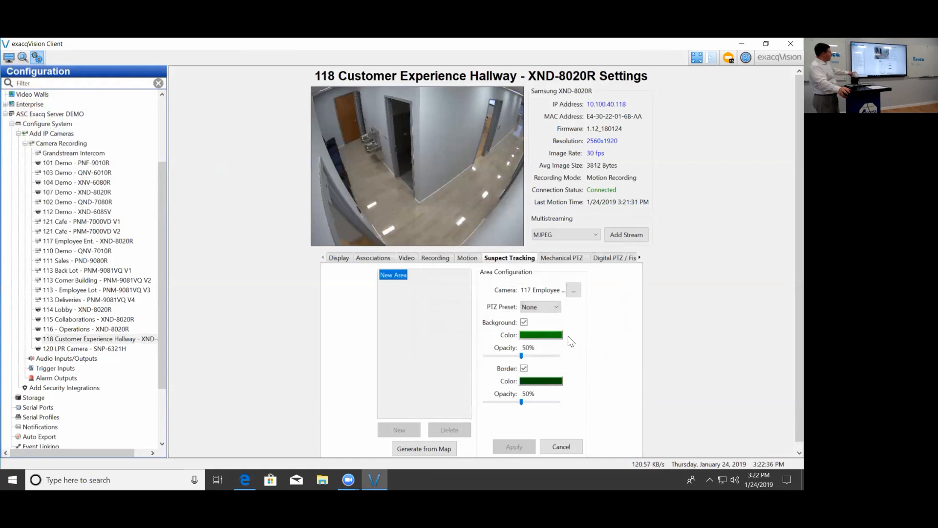
pyautogui.moveTo(338, 210); pyautogui.dragTo(387, 247)
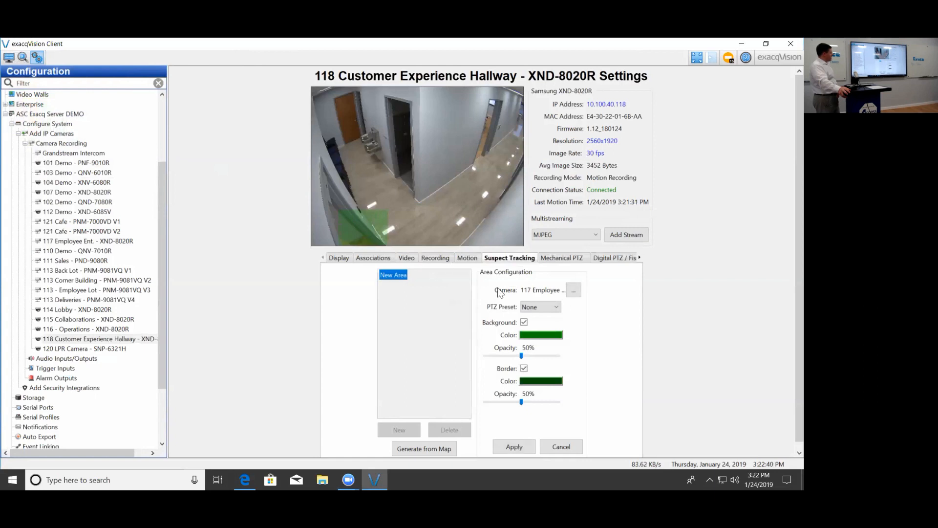
pyautogui.click(510, 445)
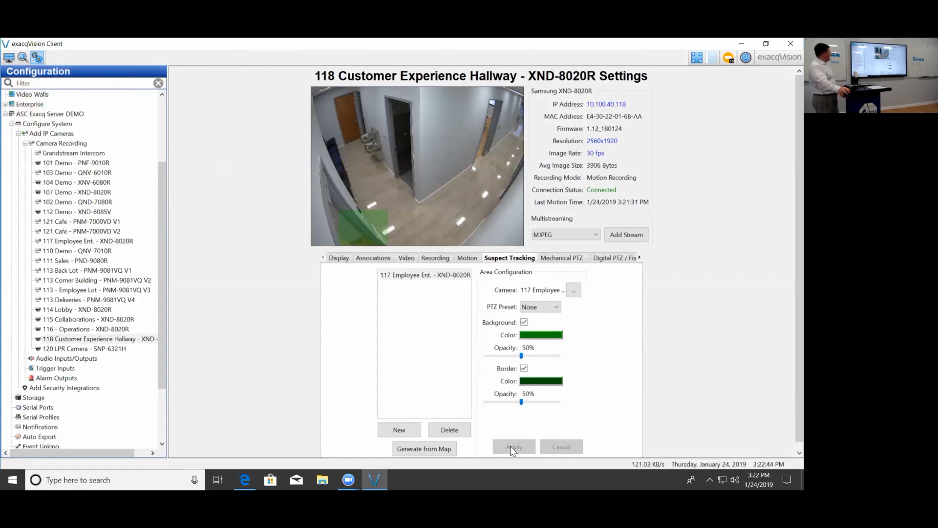
# - On camera 116 - Operations, add and save a tracking area linked to 117 Employee Ent. over the image's lower-left corner
pyautogui.click(116, 331)
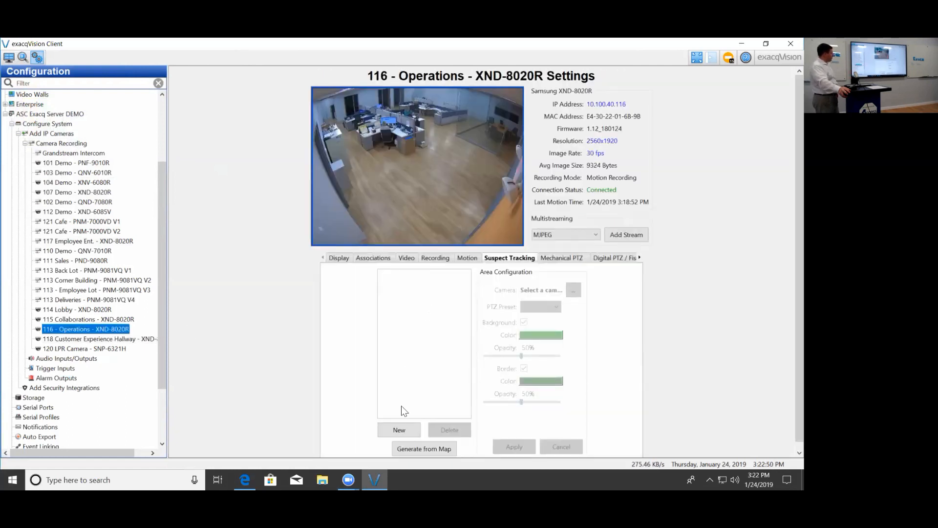
pyautogui.click(404, 428)
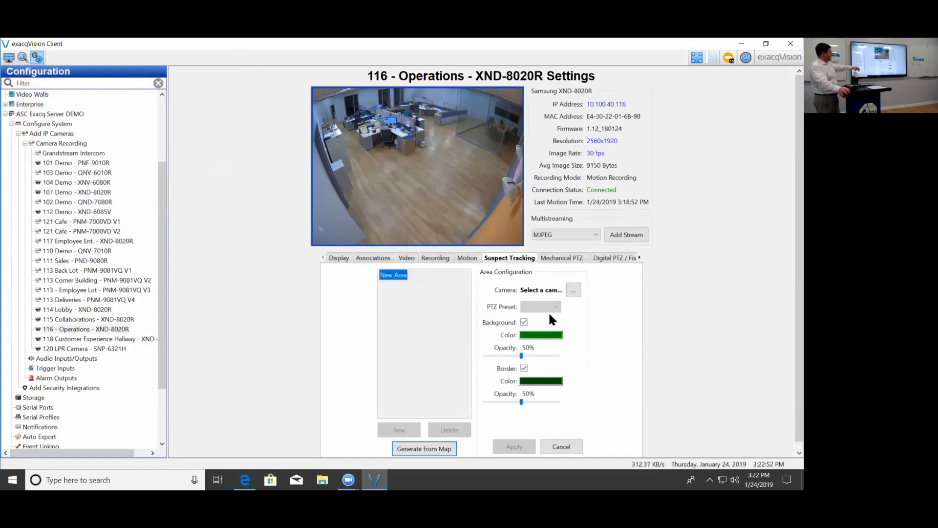
pyautogui.click(574, 290)
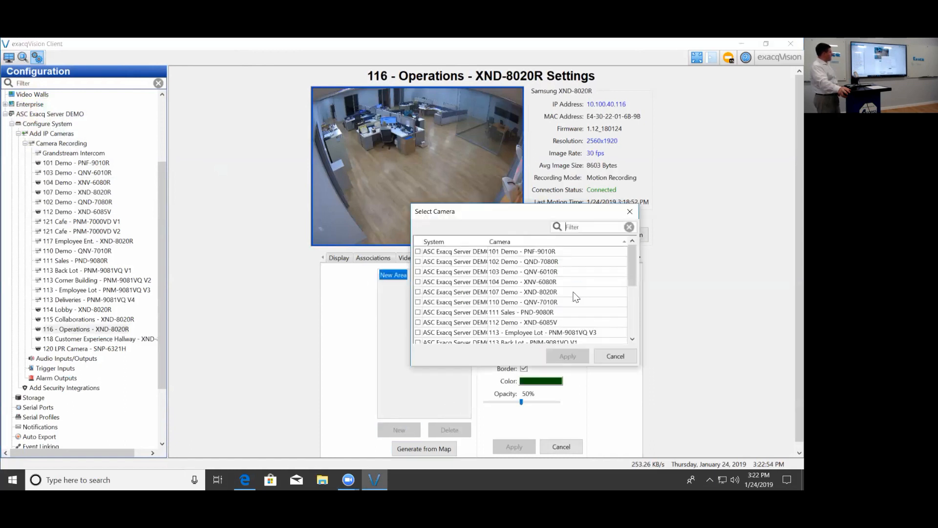
pyautogui.scroll(-4, 622, 313)
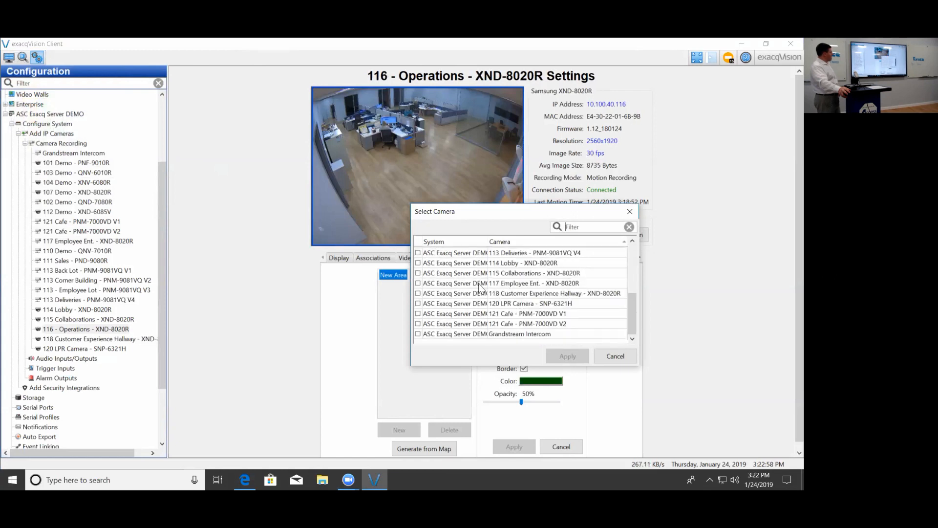
pyautogui.click(421, 284)
pyautogui.click(419, 284)
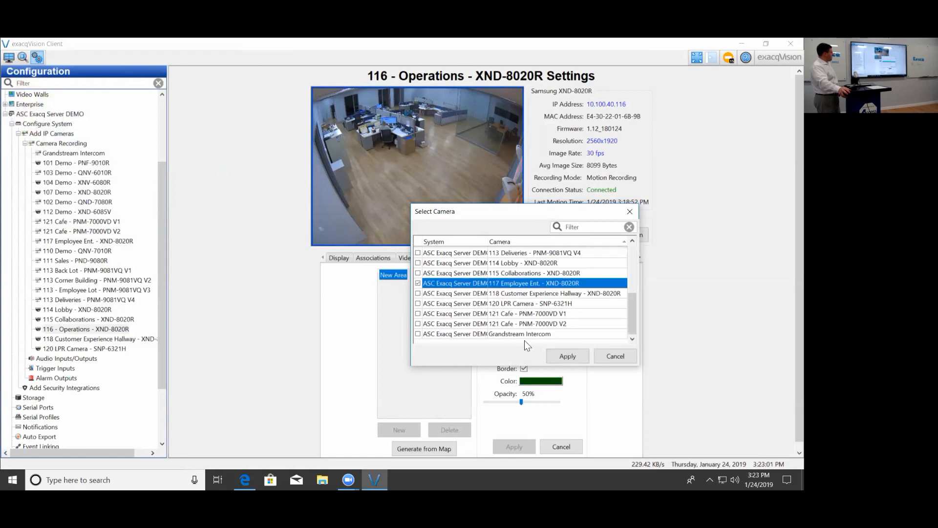
pyautogui.click(562, 355)
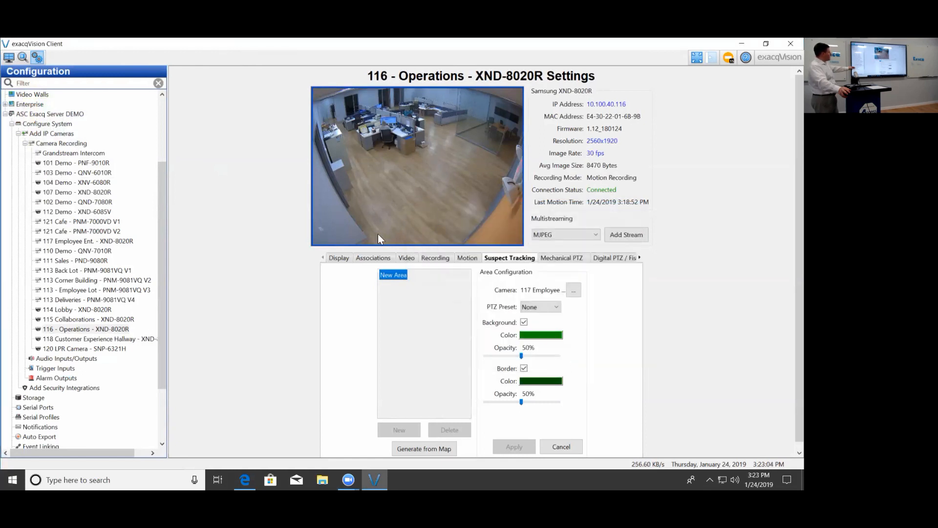
pyautogui.moveTo(344, 232); pyautogui.dragTo(379, 249)
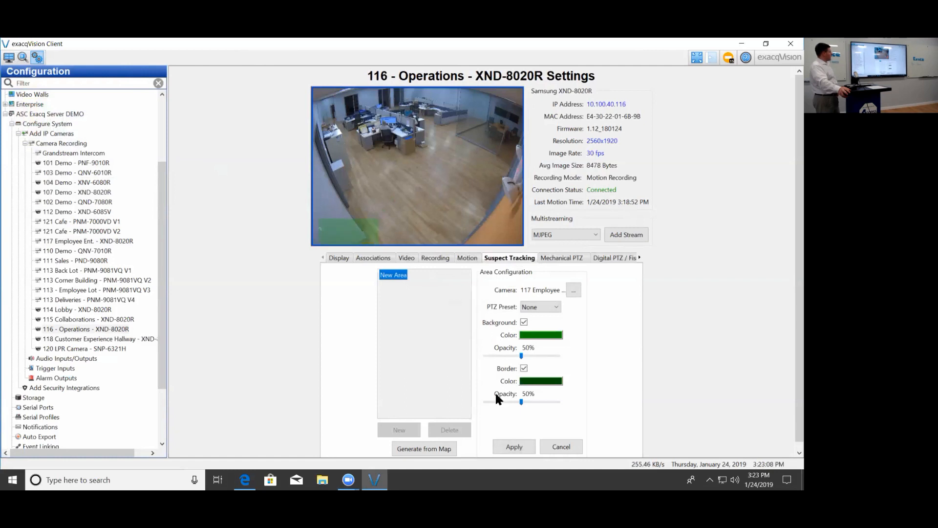
pyautogui.click(513, 449)
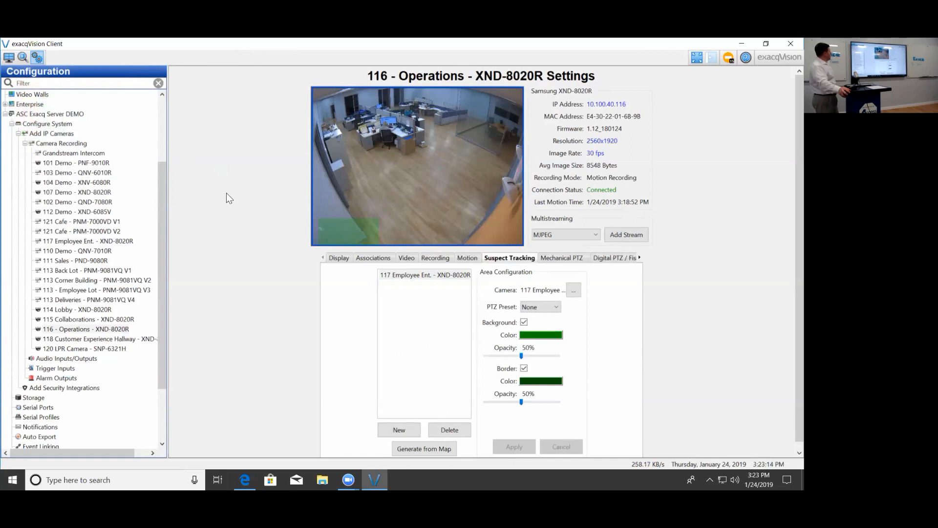
# - Go to the live view and turn on Suspect Tracking for camera 117 Employee Ent
pyautogui.click(9, 57)
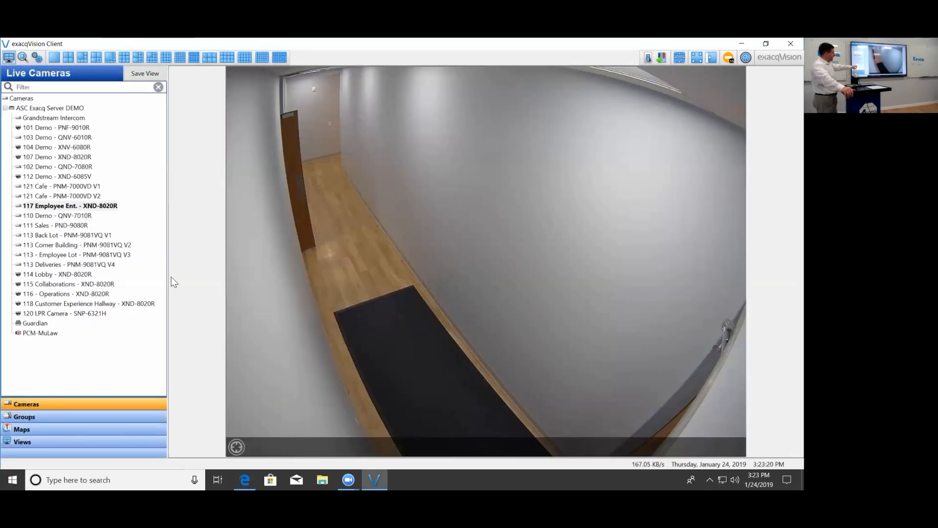
pyautogui.click(236, 449)
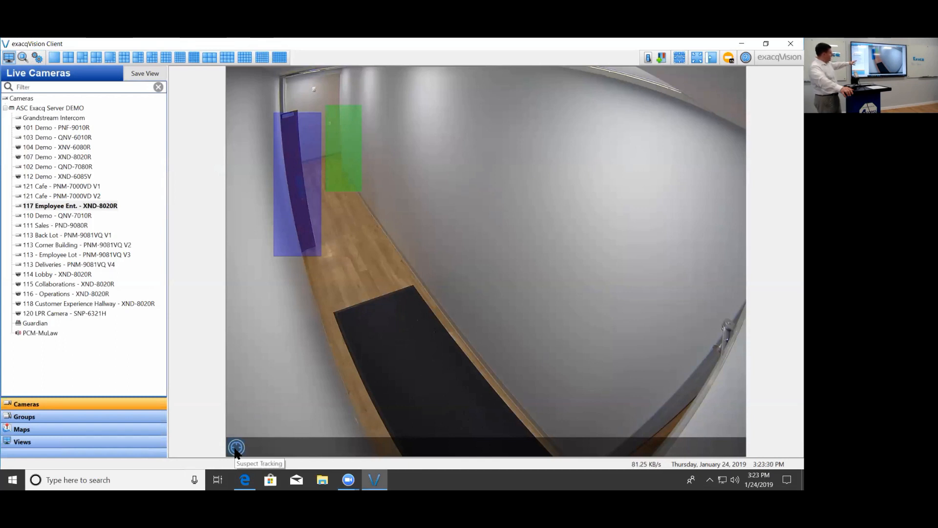
pyautogui.click(235, 450)
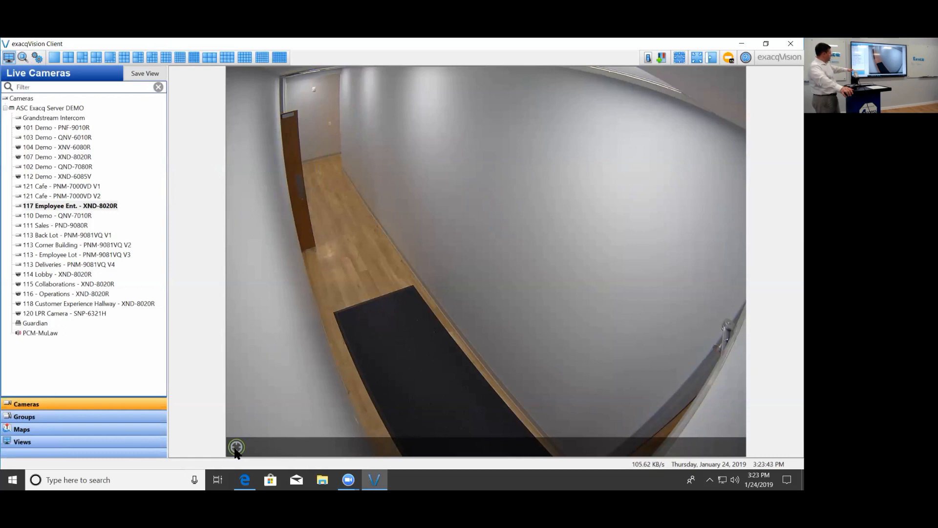
pyautogui.click(236, 448)
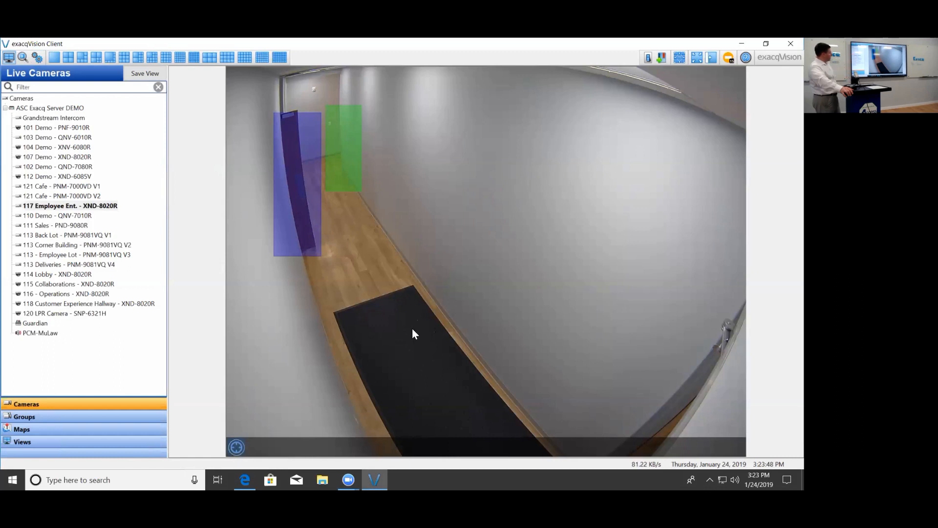
# - Test the live tracking links, following the walking man from 111 Sales through 116 - Operations and 117 Employee Ent. to 118 Customer Experience Hallway
pyautogui.click(303, 200)
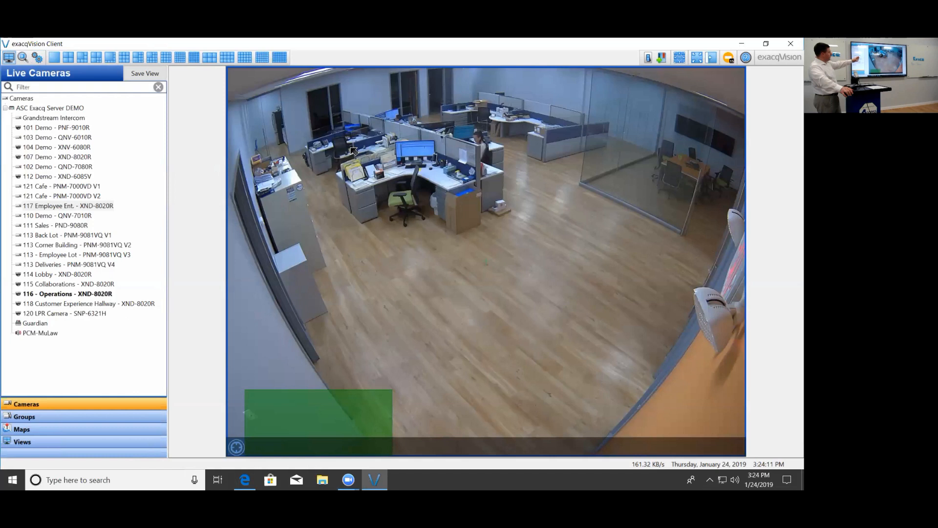
pyautogui.click(321, 416)
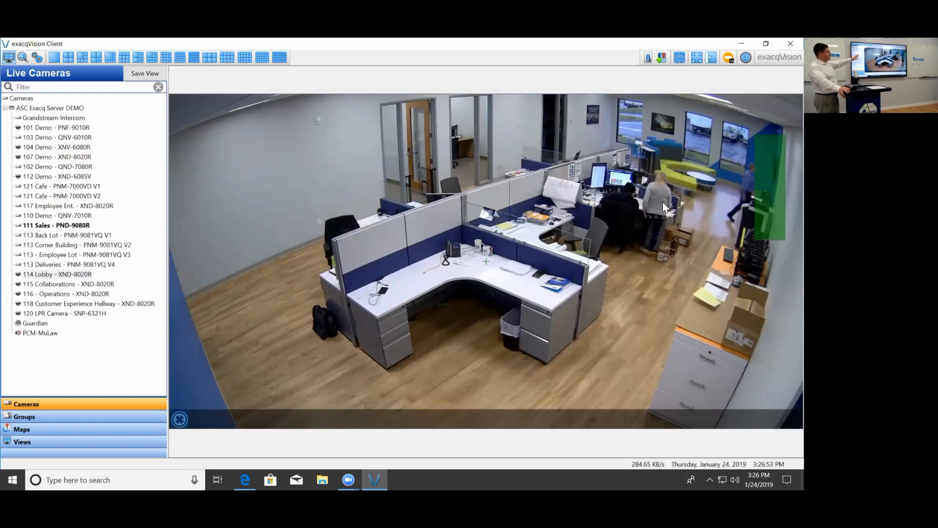
pyautogui.click(768, 181)
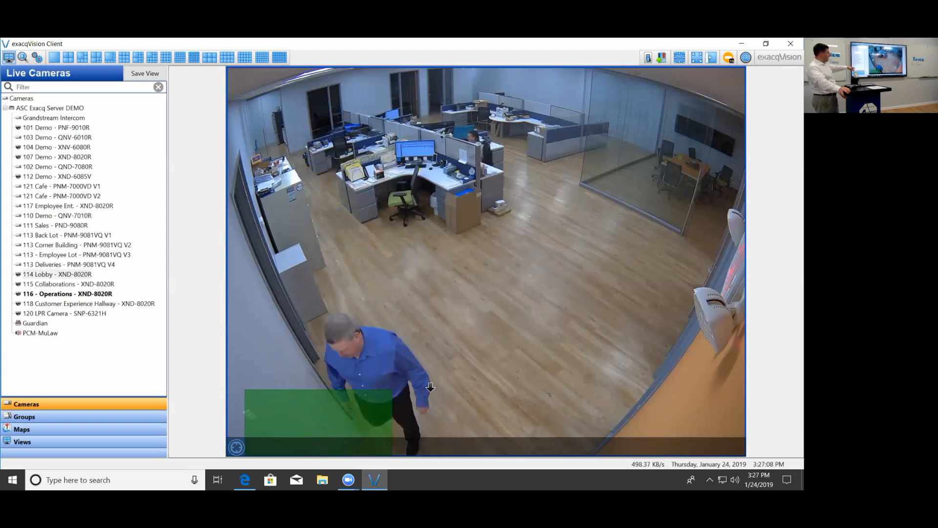
pyautogui.click(335, 437)
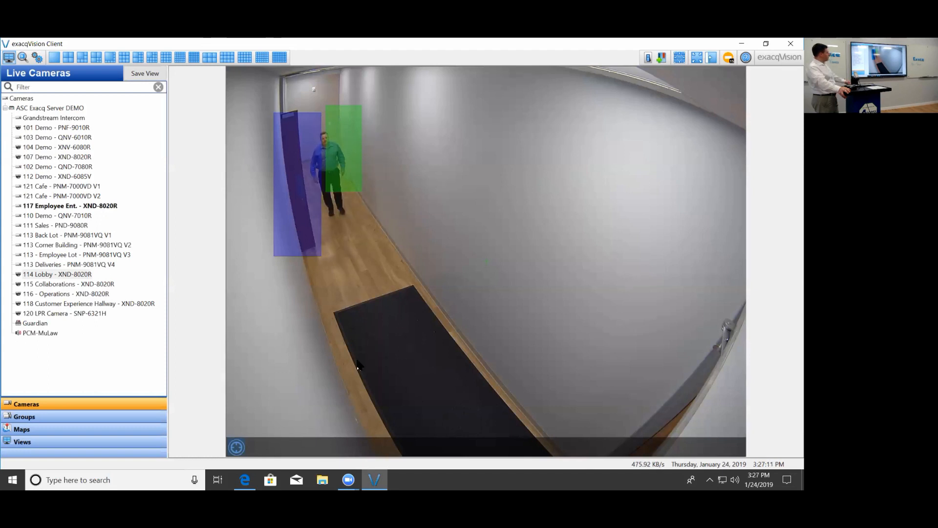
pyautogui.click(297, 195)
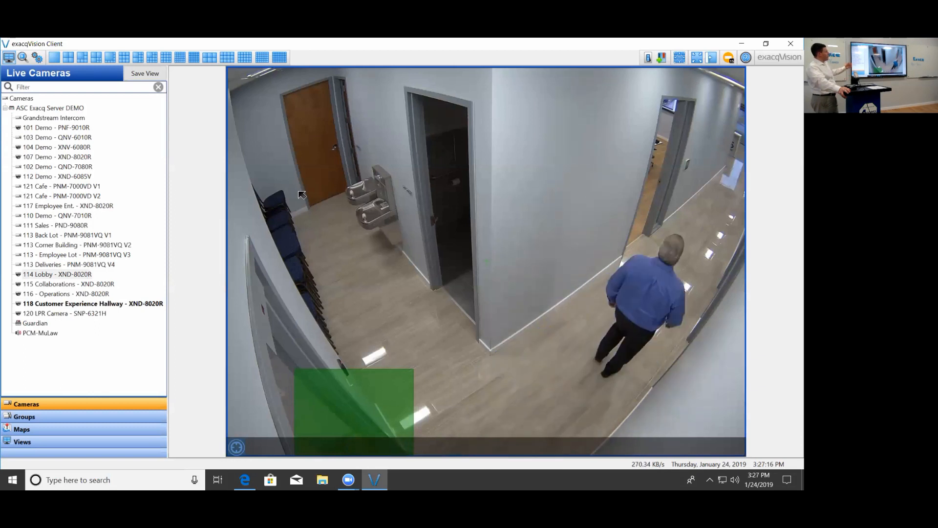